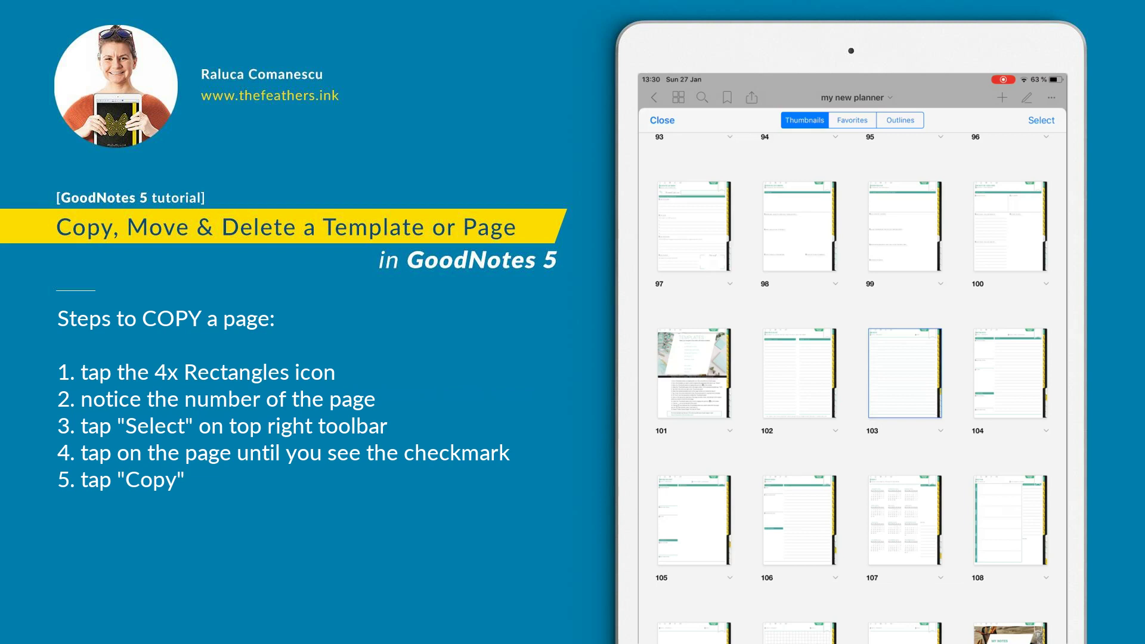
# - Select page 103, the blank My Notes template page, in the overview and copy it
pyautogui.click(1039, 120)
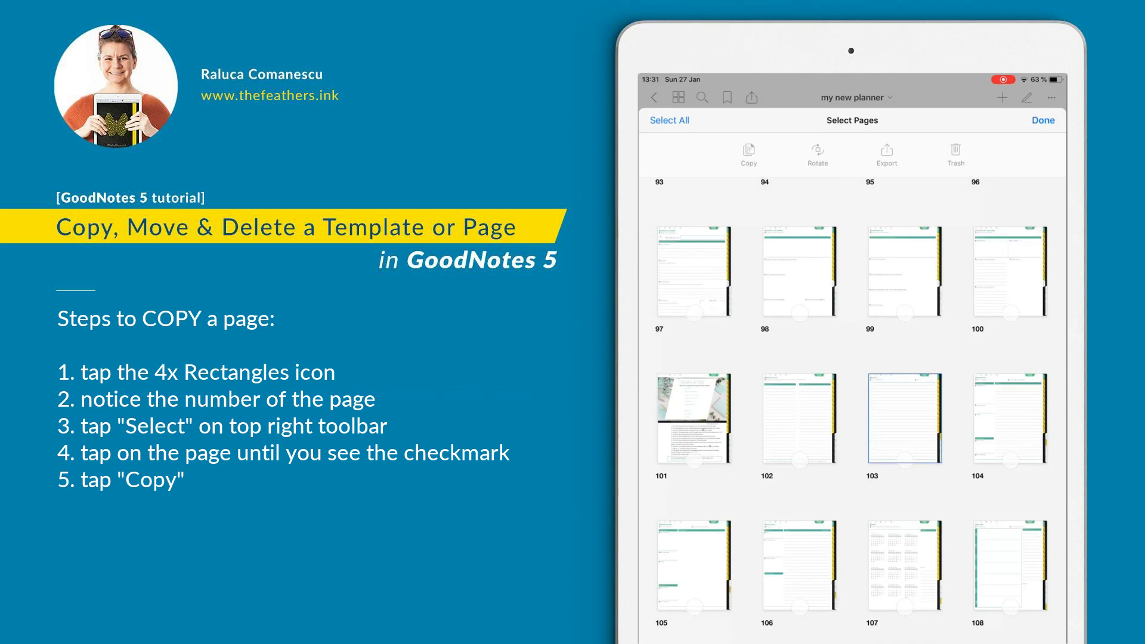
pyautogui.click(904, 418)
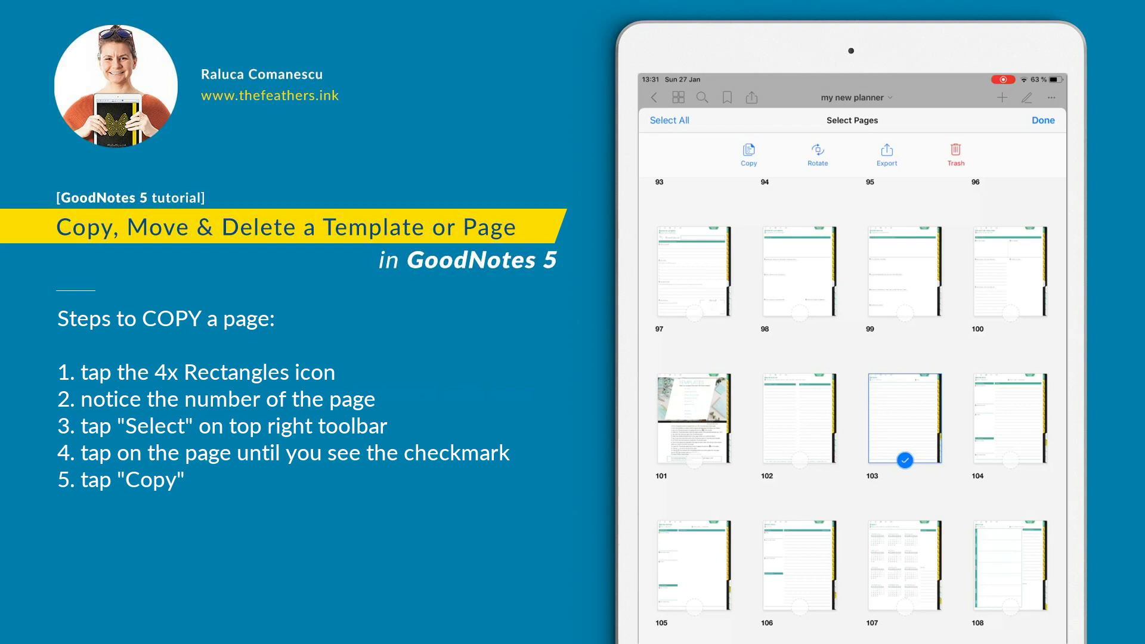
pyautogui.click(749, 154)
# - Leave page selection, close the overview and jump to the planner's January section
pyautogui.click(1043, 120)
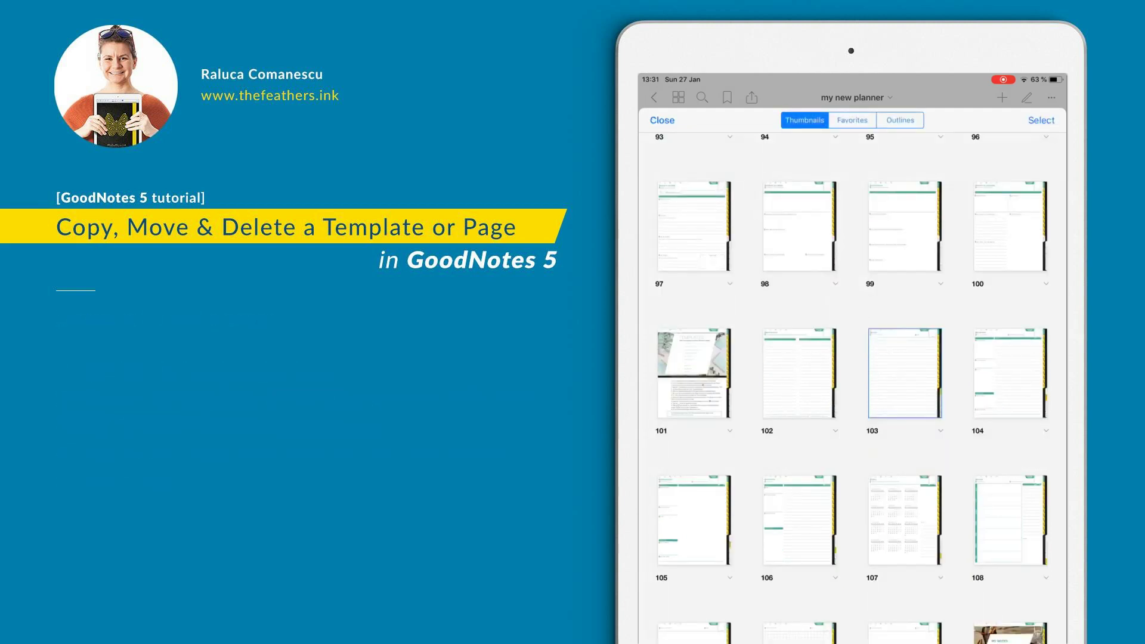
pyautogui.click(663, 119)
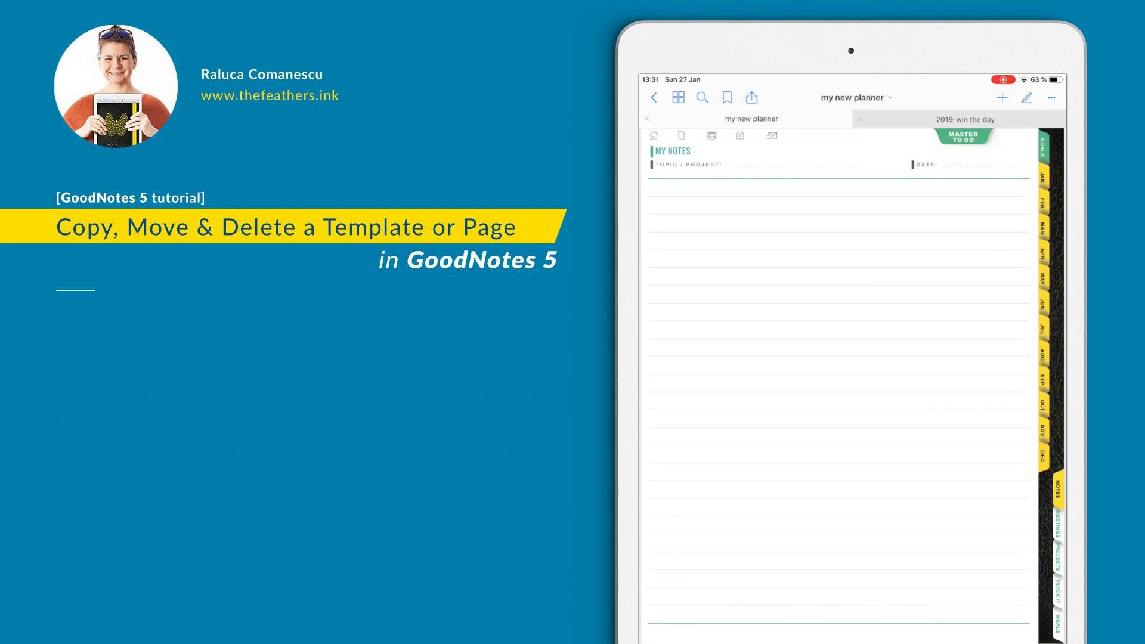
pyautogui.click(967, 119)
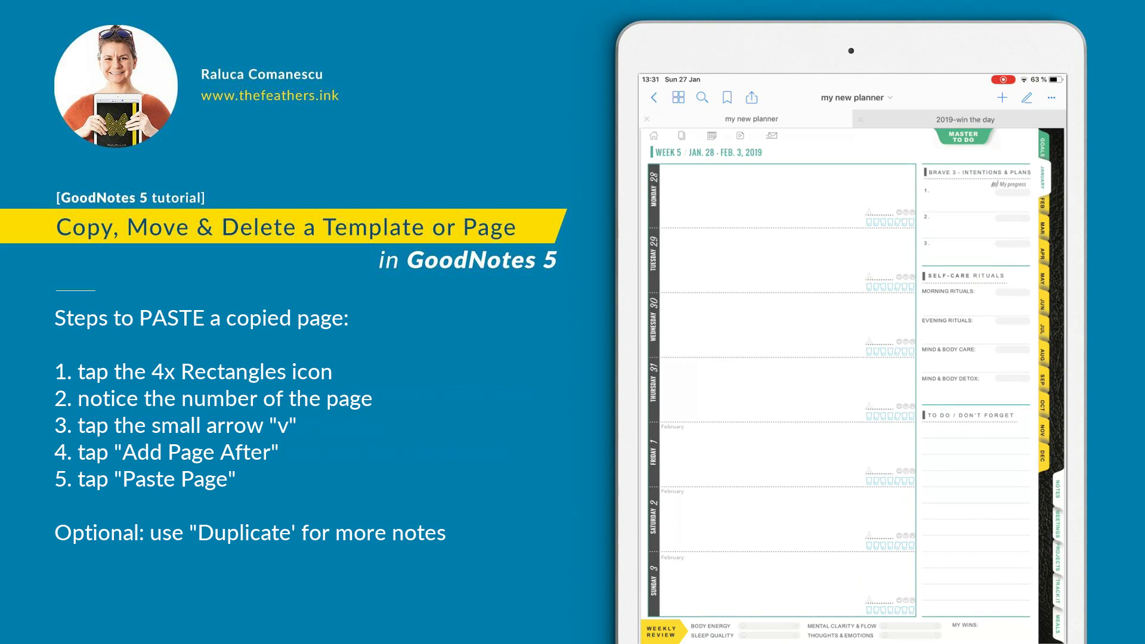
# - Paste the copied My Notes page as a new page after page 19
pyautogui.click(678, 97)
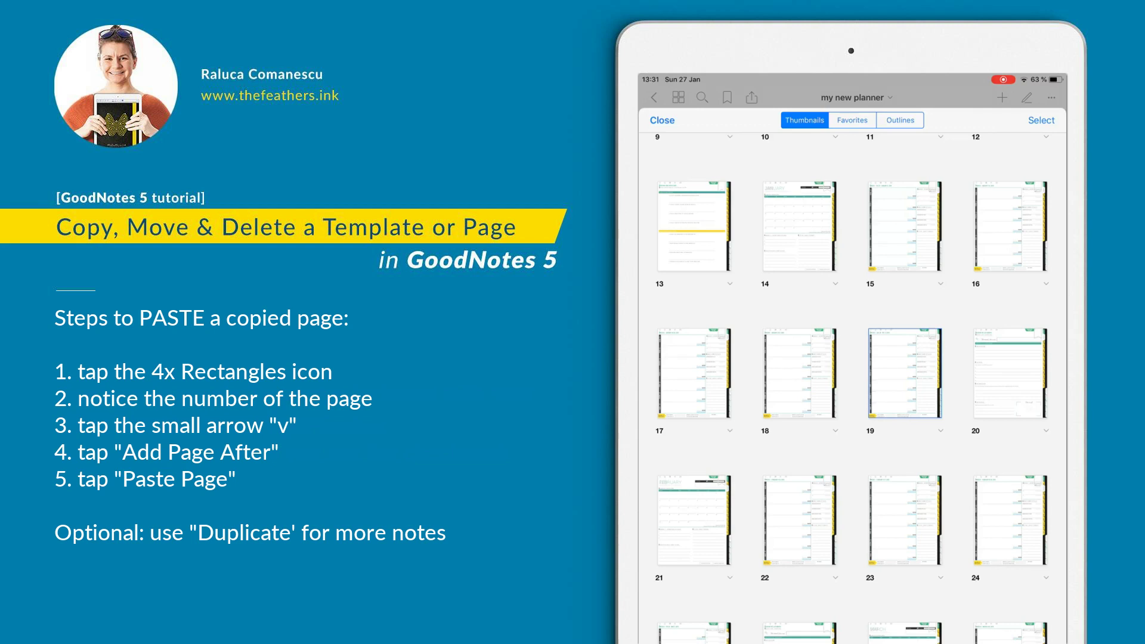
pyautogui.click(940, 431)
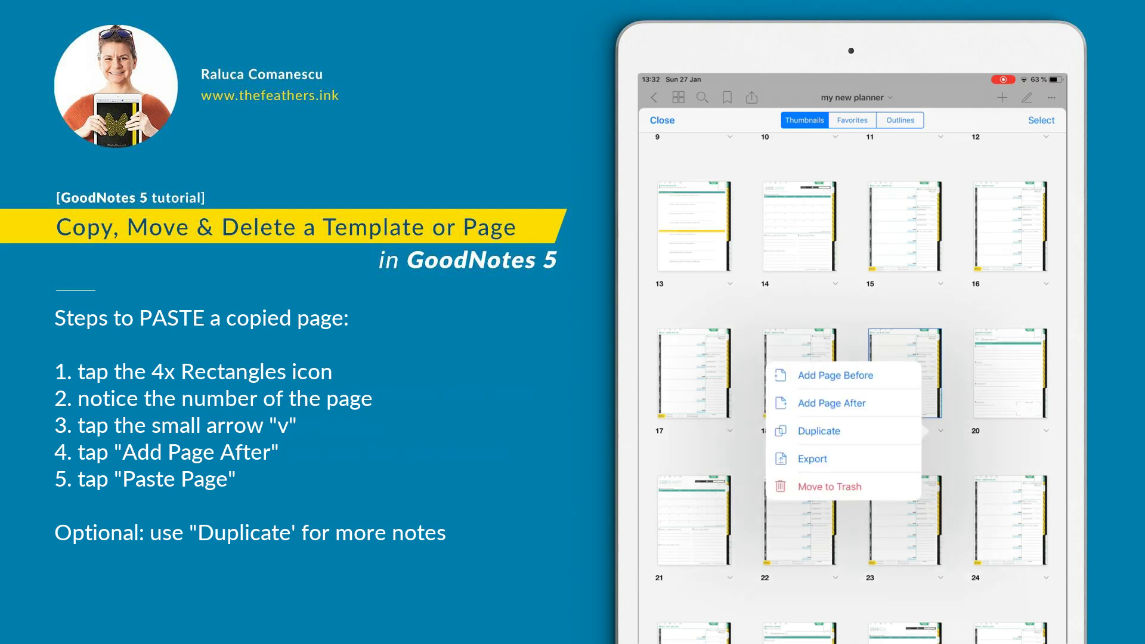
pyautogui.click(832, 403)
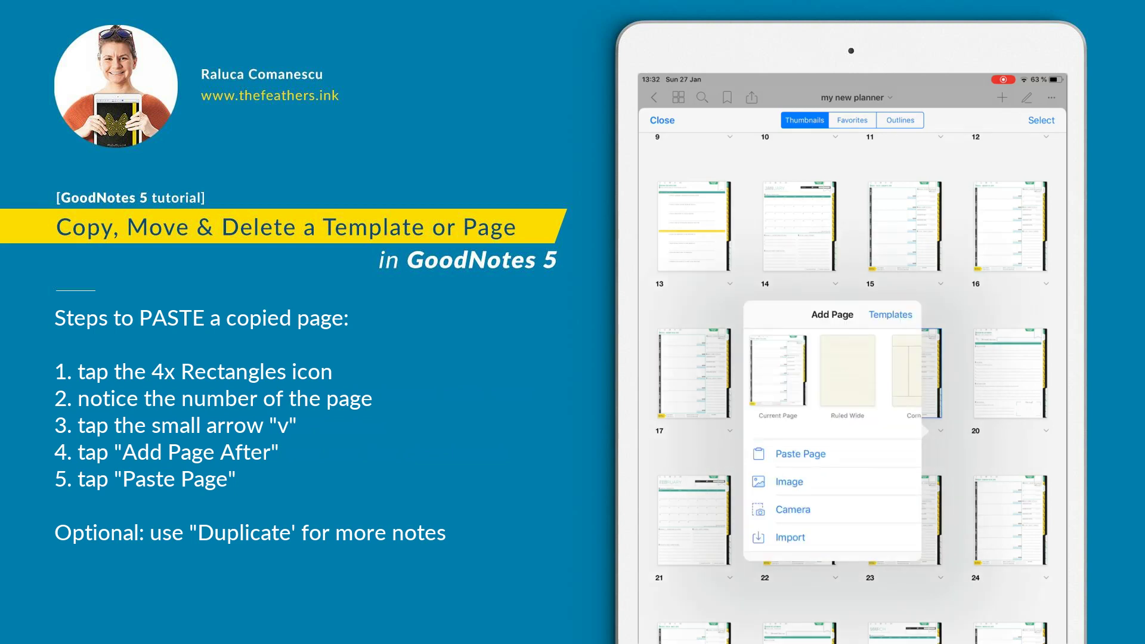
pyautogui.click(800, 453)
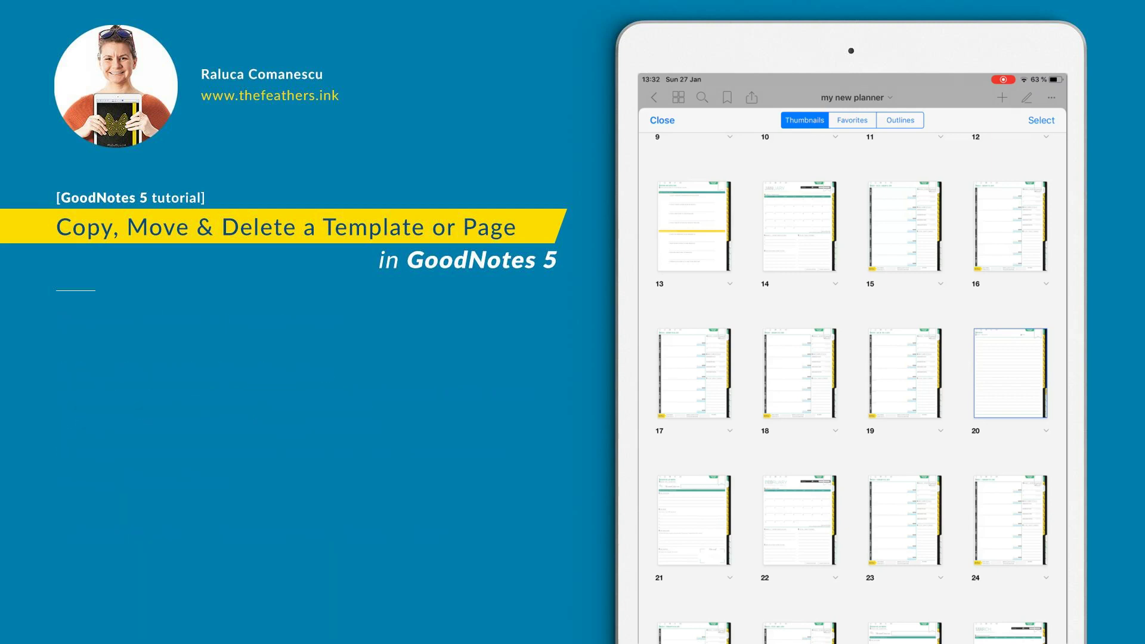
# - Duplicate the pasted page 20, then open a planner page full size
pyautogui.click(1046, 431)
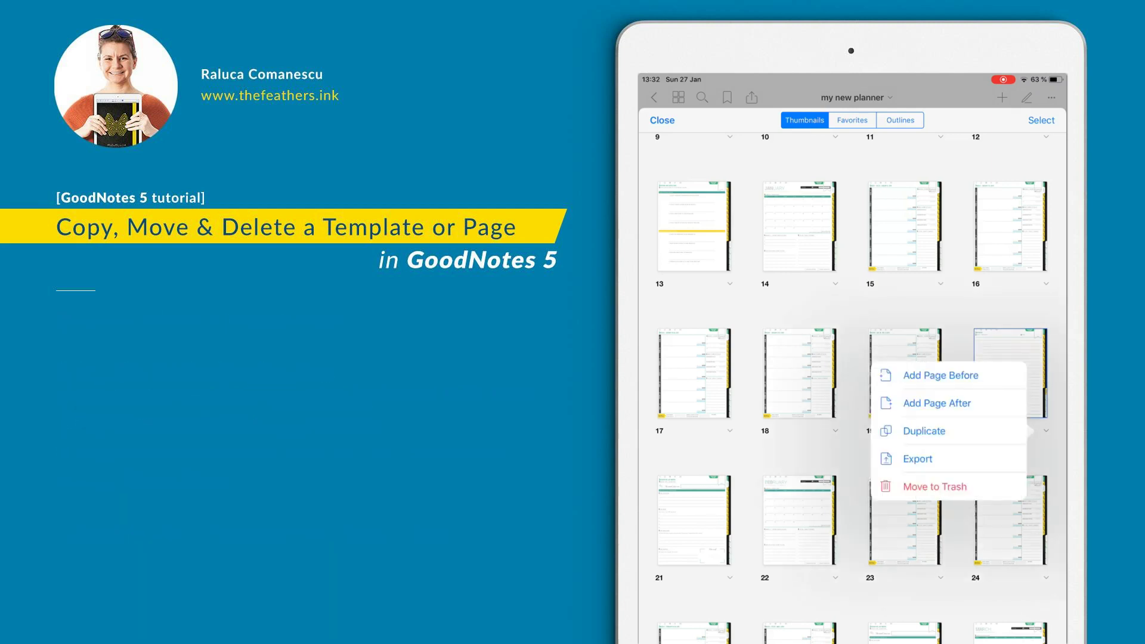
pyautogui.click(922, 430)
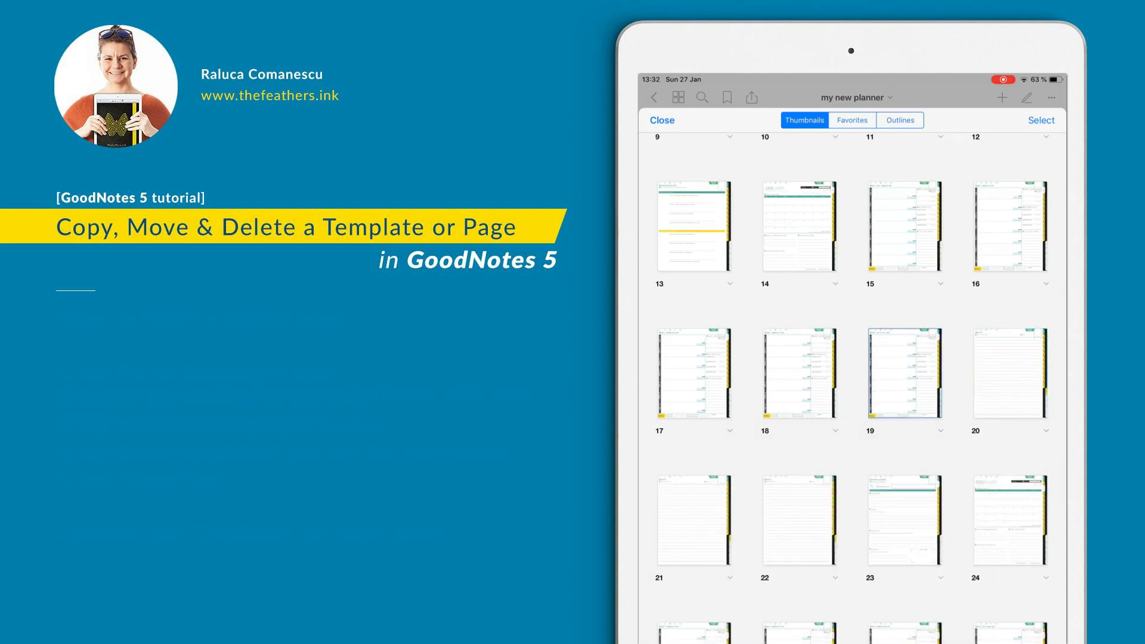
pyautogui.click(903, 372)
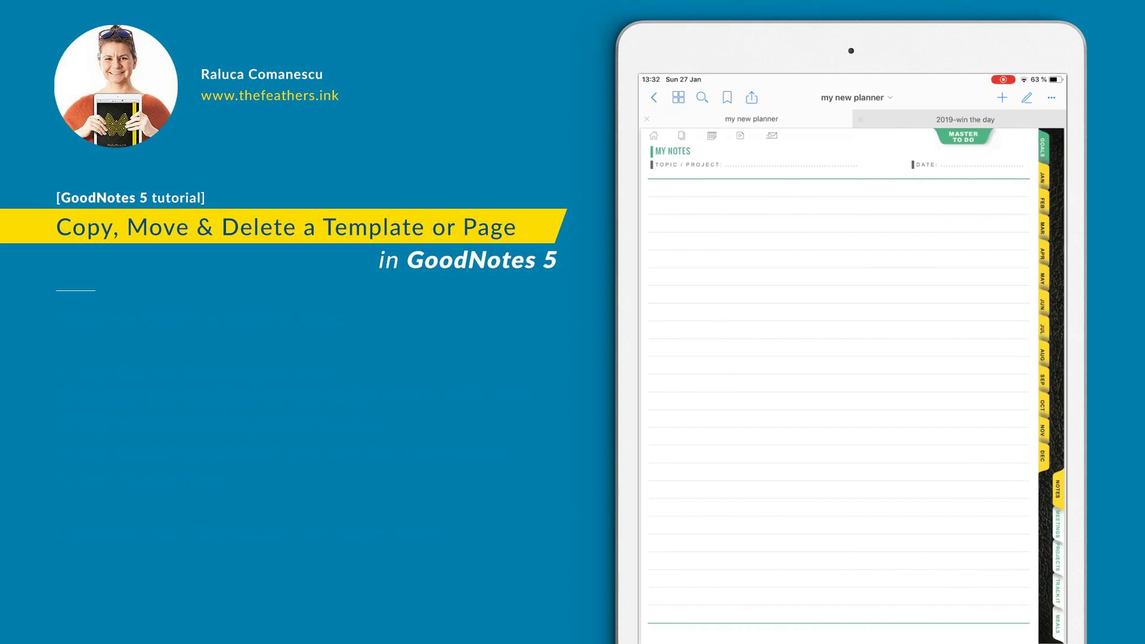
# - Drag the handwritten page 20 to position 15 in the page overview
pyautogui.click(678, 98)
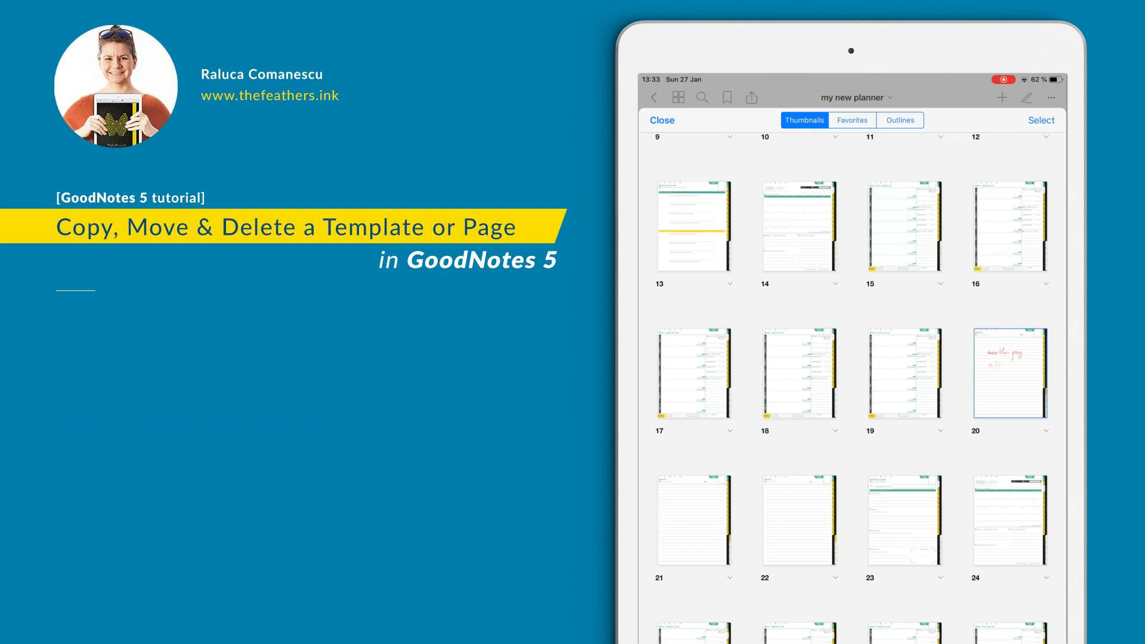
pyautogui.scroll(1, 850, 375)
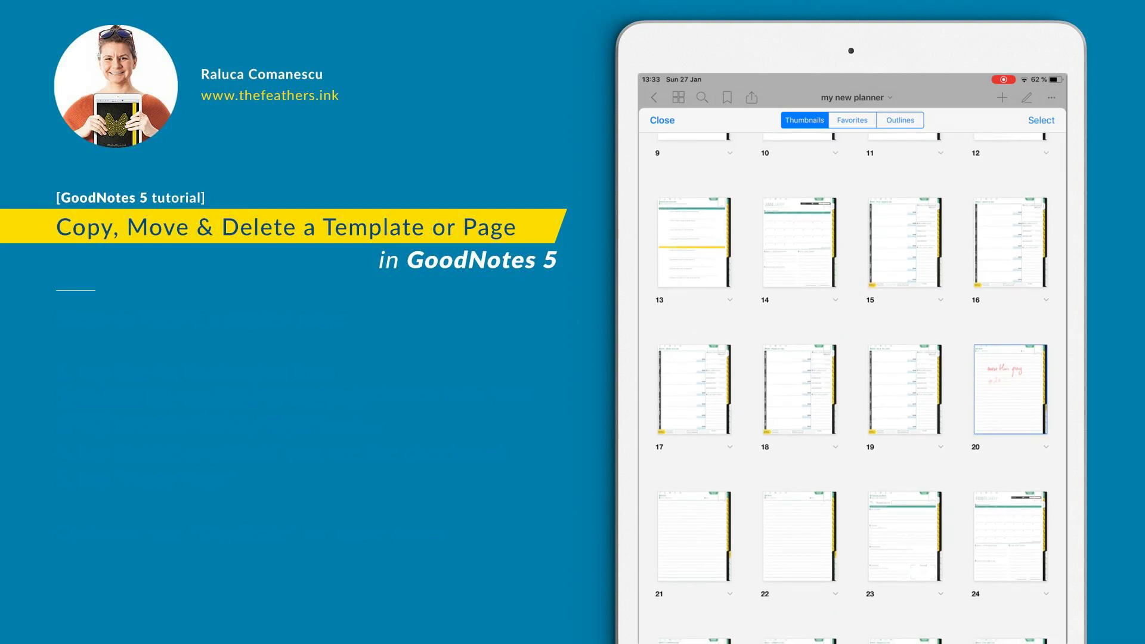
pyautogui.moveTo(1008, 389); pyautogui.dragTo(1008, 389)
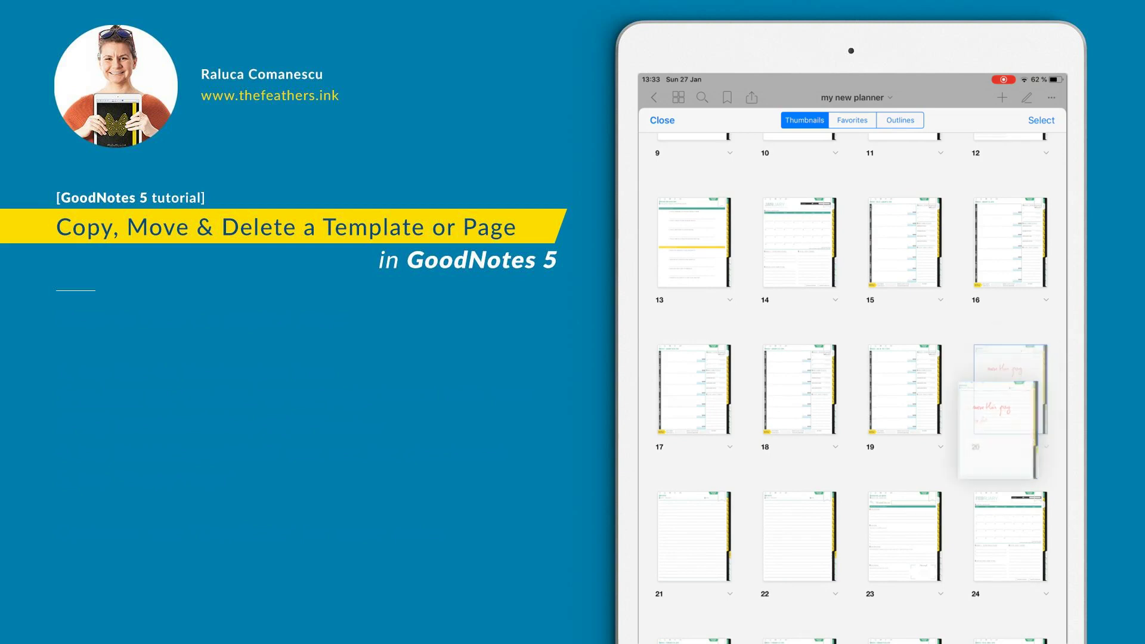
pyautogui.moveTo(1009, 389)
pyautogui.mouseDown()
pyautogui.moveTo(946, 414)
pyautogui.moveTo(851, 240)
pyautogui.moveTo(887, 251)
pyautogui.moveTo(903, 241)
pyautogui.mouseUp()
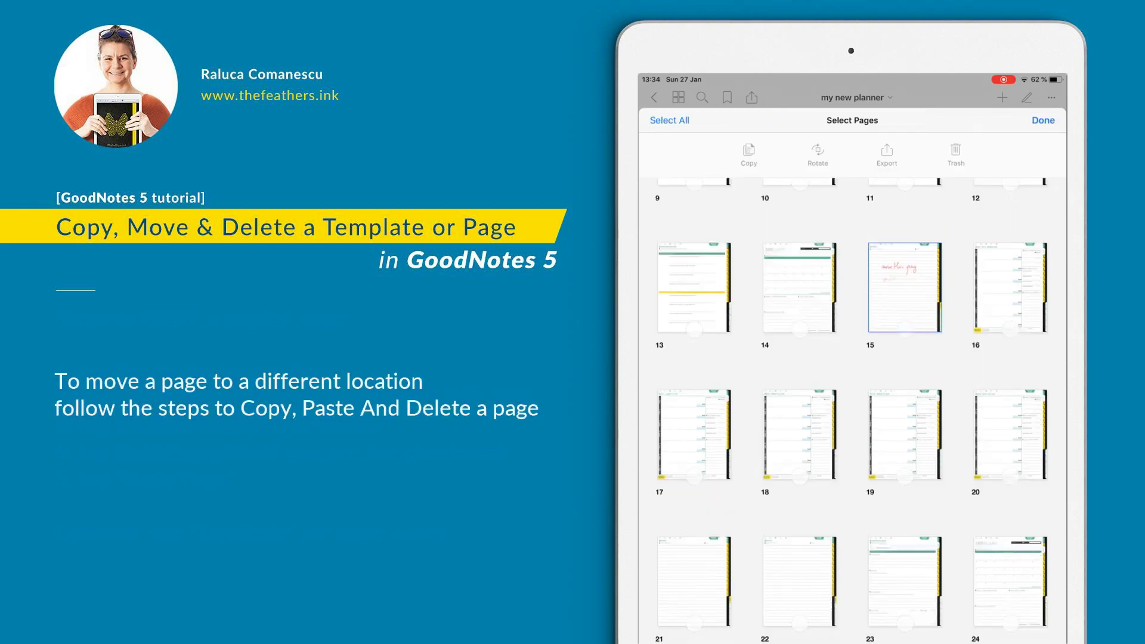
# - Copy the handwritten page at position 15, delete it, and finish selecting pages
pyautogui.click(904, 287)
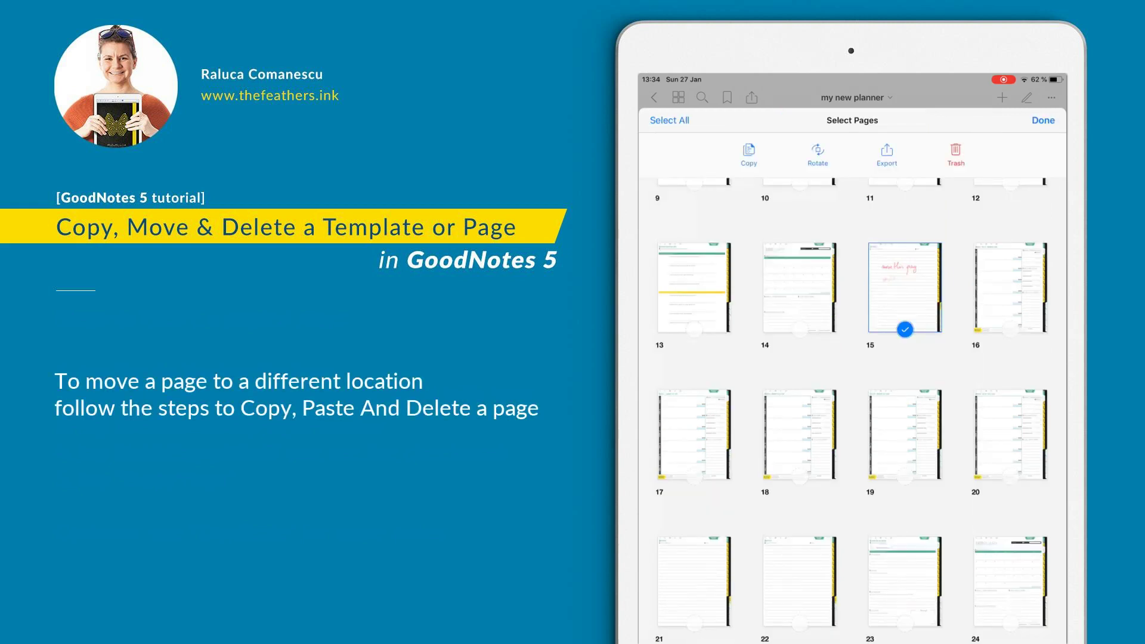
pyautogui.click(748, 154)
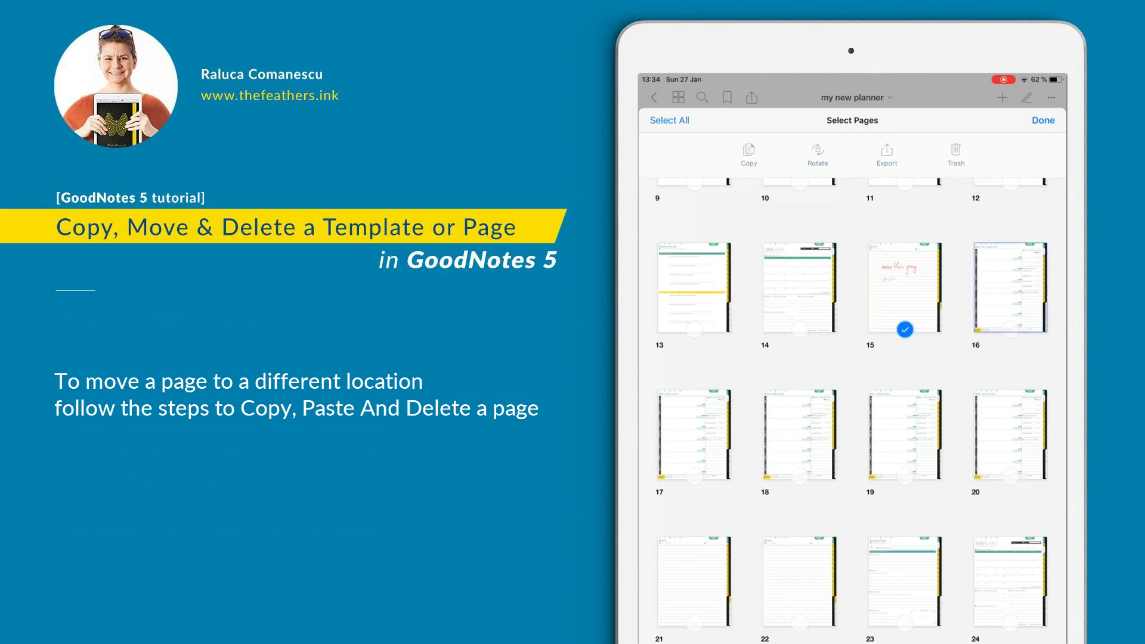
pyautogui.click(955, 155)
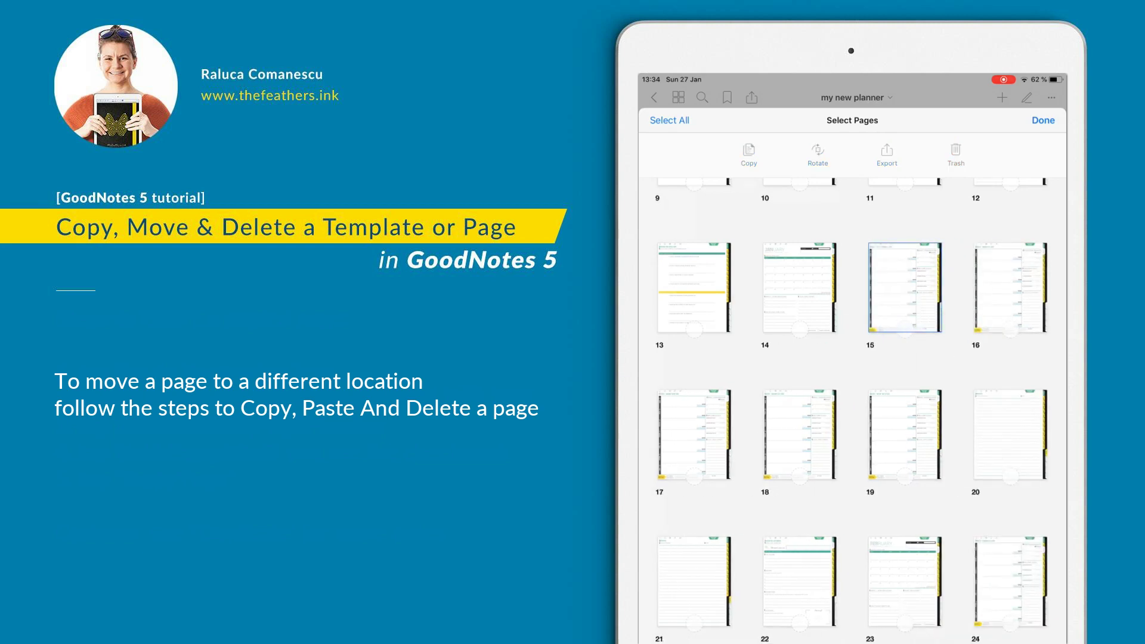
pyautogui.click(1044, 121)
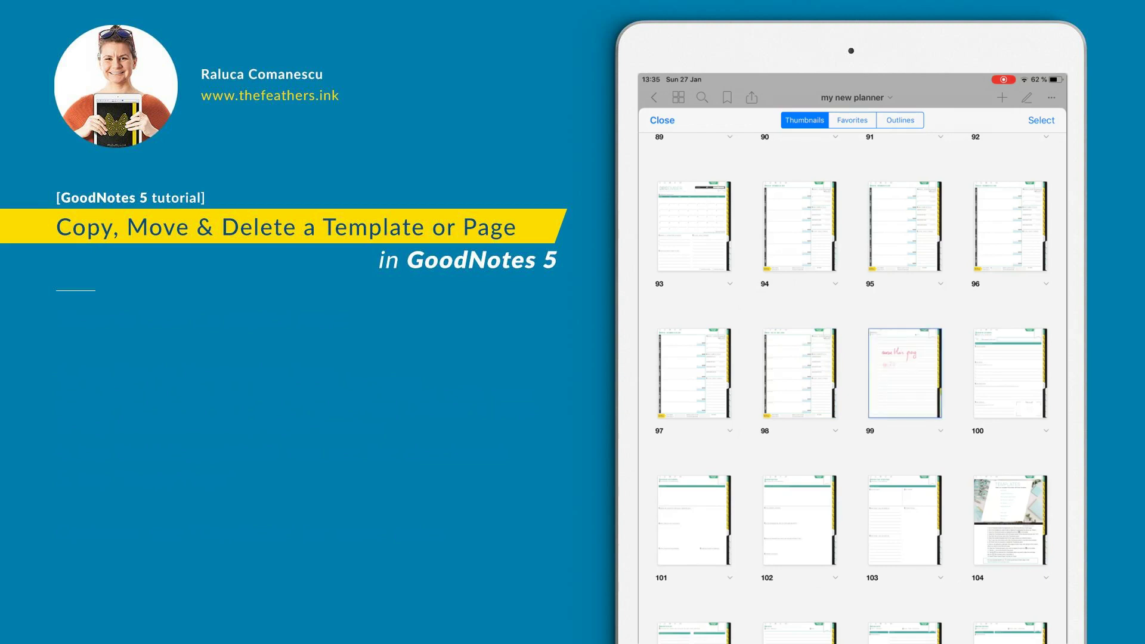
# - Open the handwritten 'move this page #20' page at position 99 full screen
pyautogui.click(903, 373)
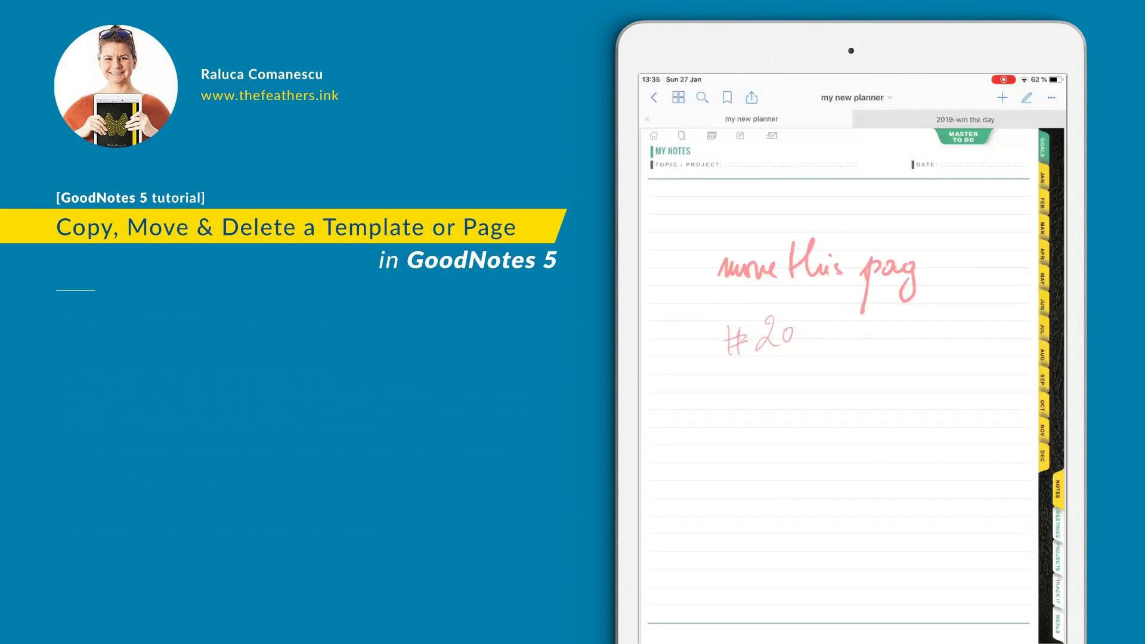
pyautogui.moveTo(680, 358)
pyautogui.mouseDown()
pyautogui.moveTo(984, 358)
pyautogui.moveTo(680, 358)
pyautogui.mouseUp()
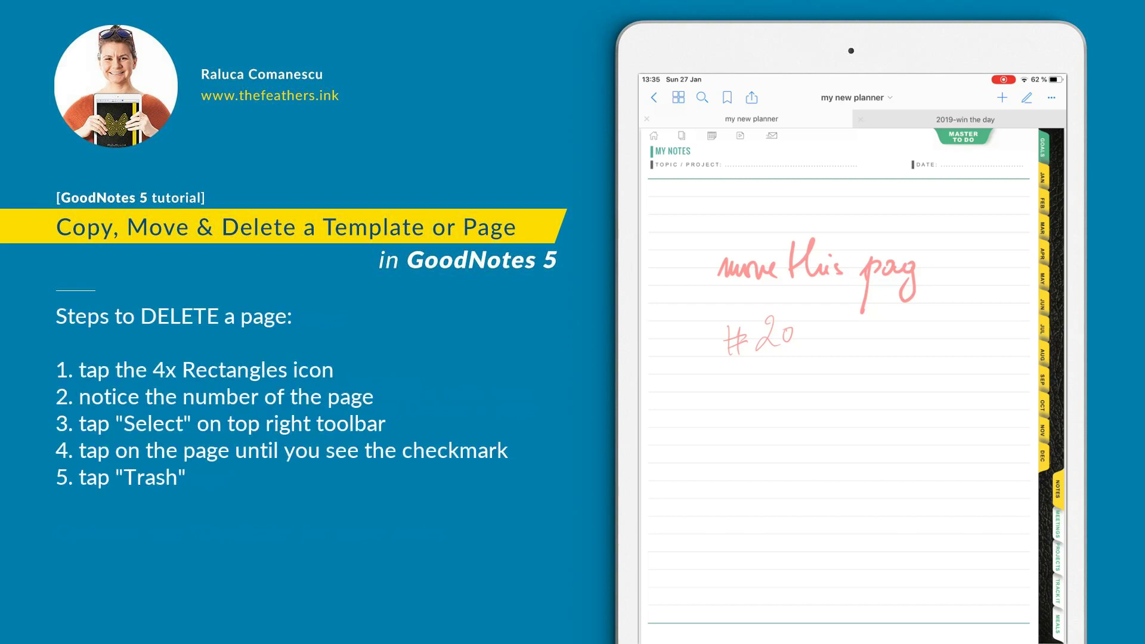
# - Select the handwritten page 99 in the page overview and trash it
pyautogui.click(678, 97)
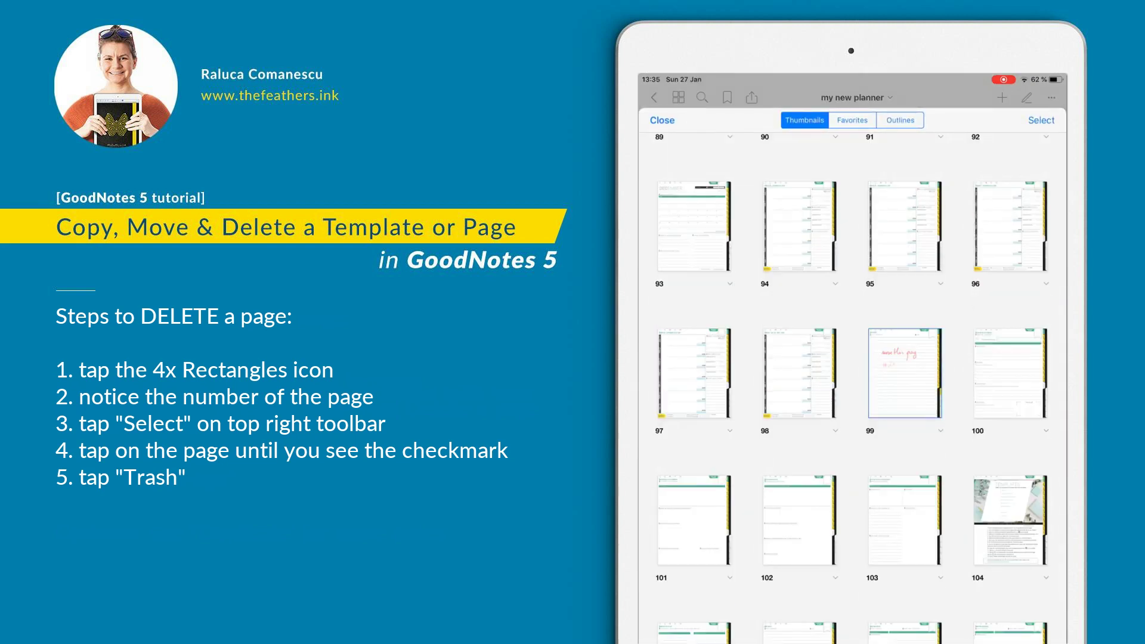
pyautogui.click(1041, 120)
pyautogui.click(904, 419)
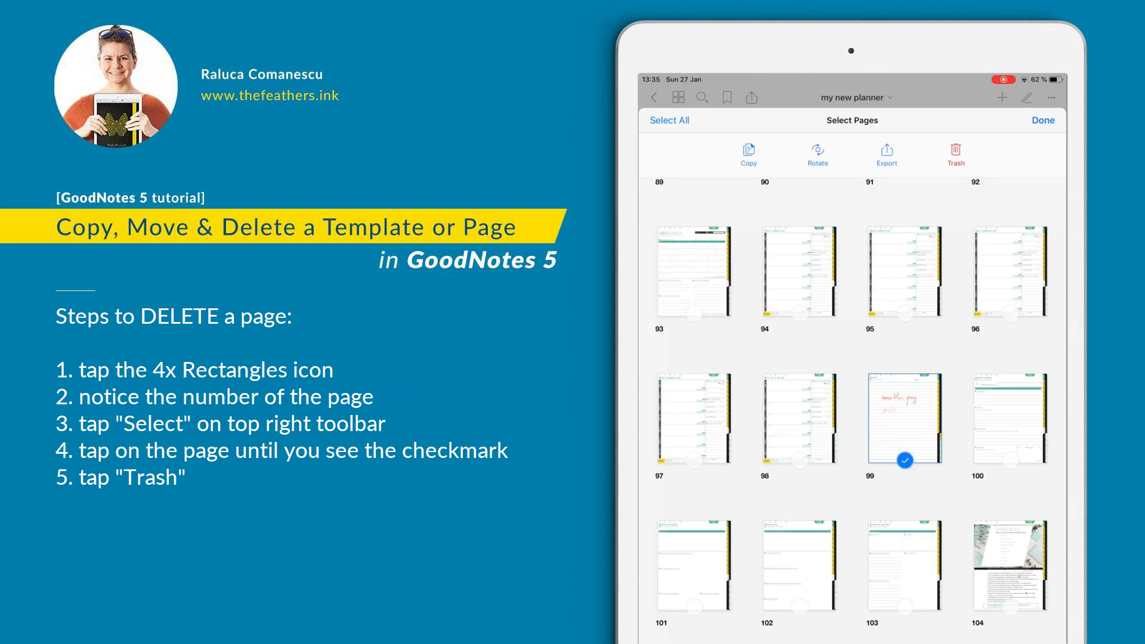
pyautogui.click(956, 153)
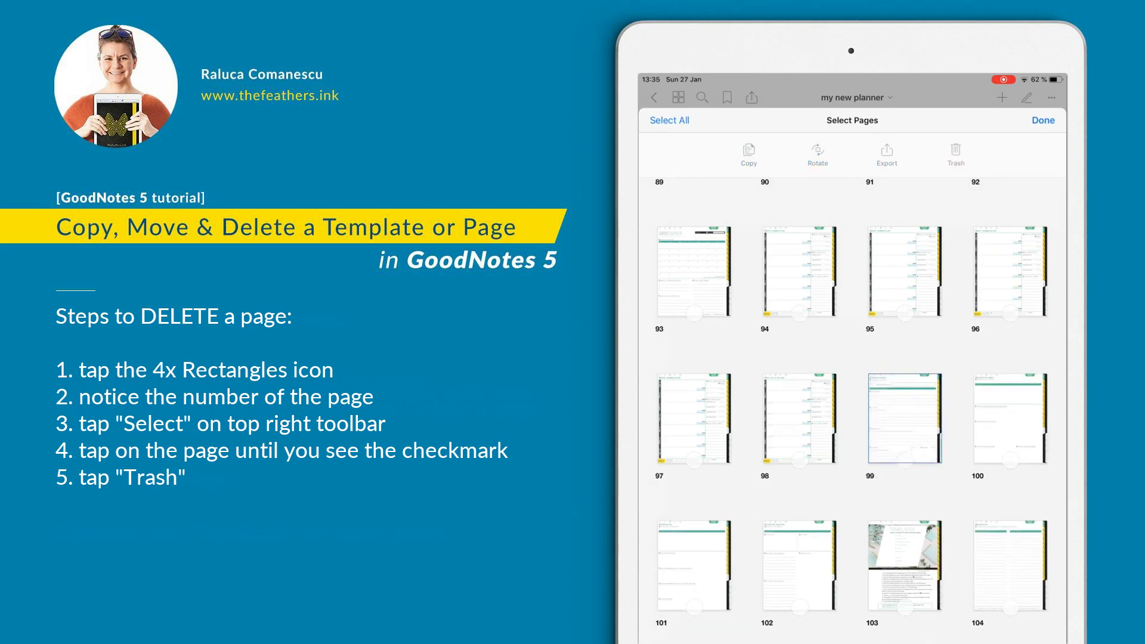